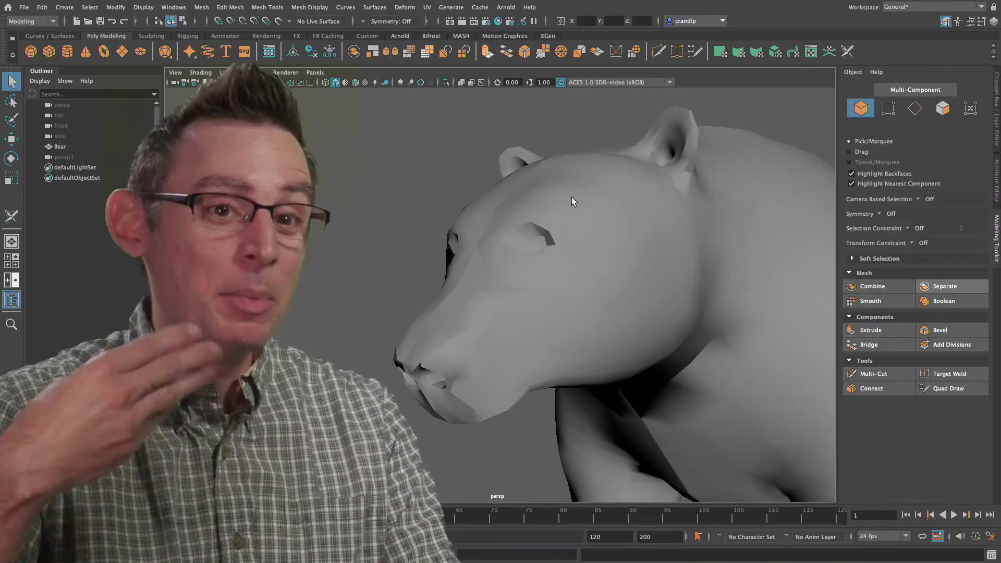
Step: Examine the bear's surface shading around the head, jaw, chest, neck and back
mouse_move(599, 180)
alt+mouse_down()
mouse_move(592, 189)
mouse_move(556, 157)
mouse_move(592, 163)
alt+mouse_up()
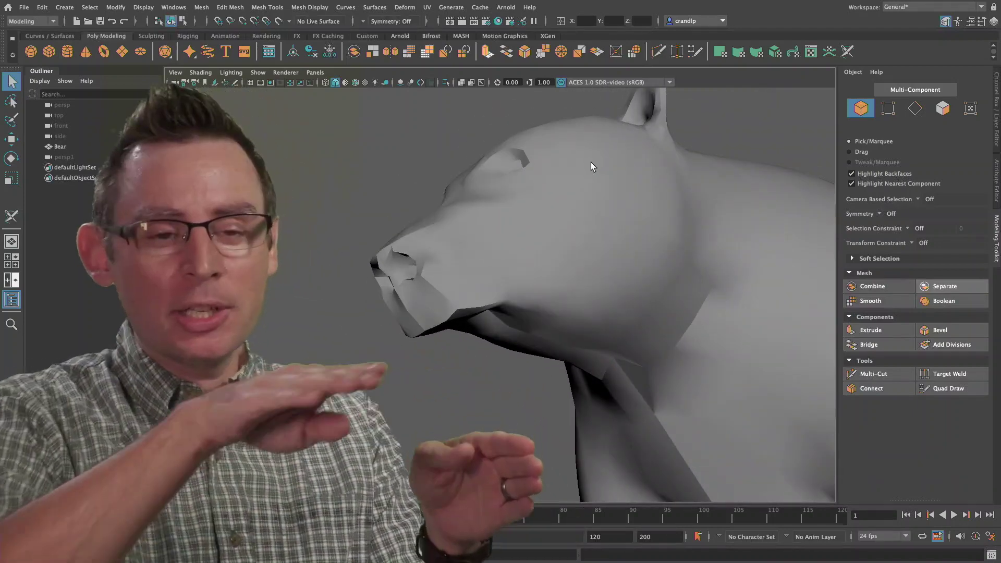
alt+drag(591, 164, 630, 182)
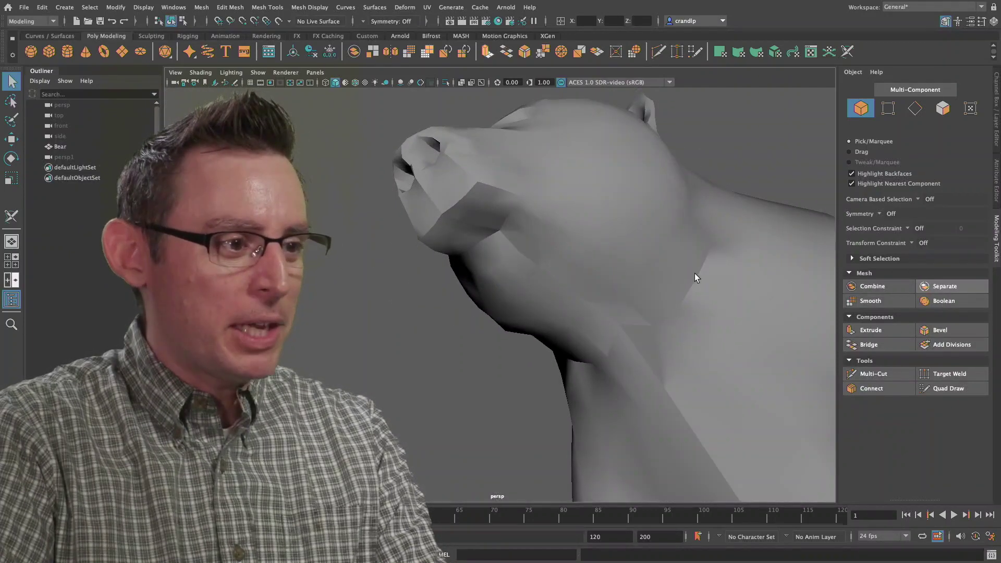
alt+drag(663, 321, 530, 199)
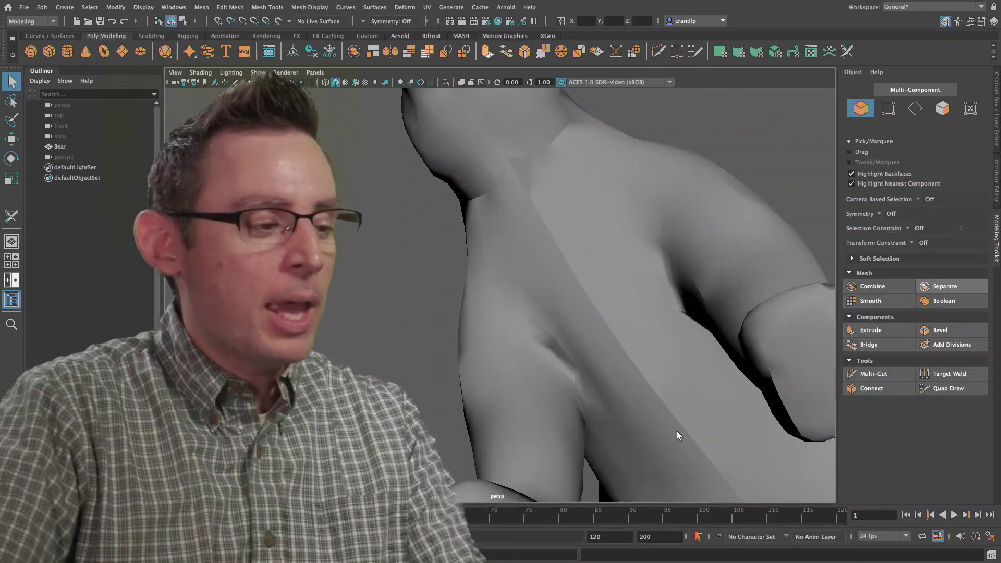
alt+drag(704, 362, 680, 291)
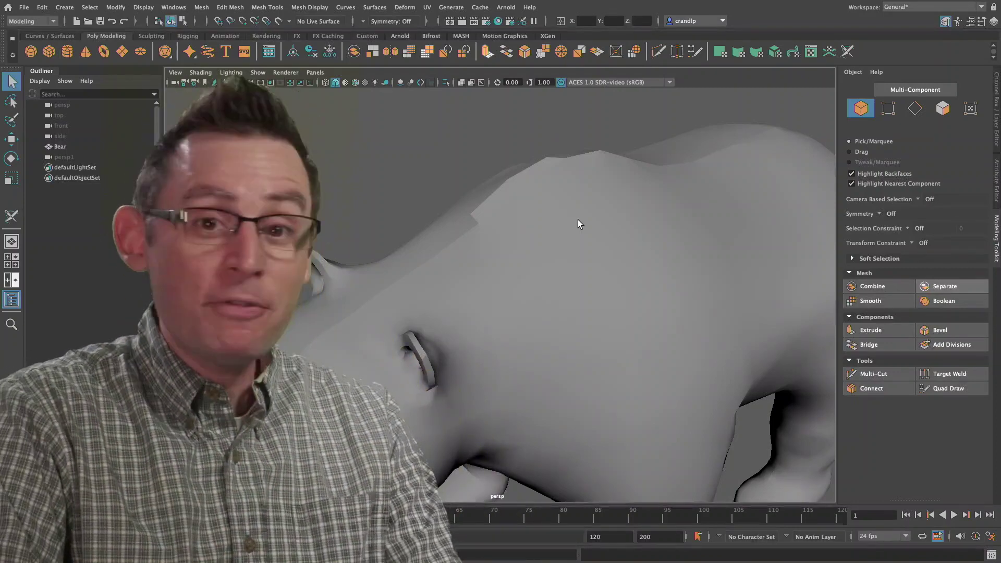
alt+drag(578, 220, 597, 224)
alt+right_drag(597, 223, 687, 241)
alt+drag(686, 241, 602, 265)
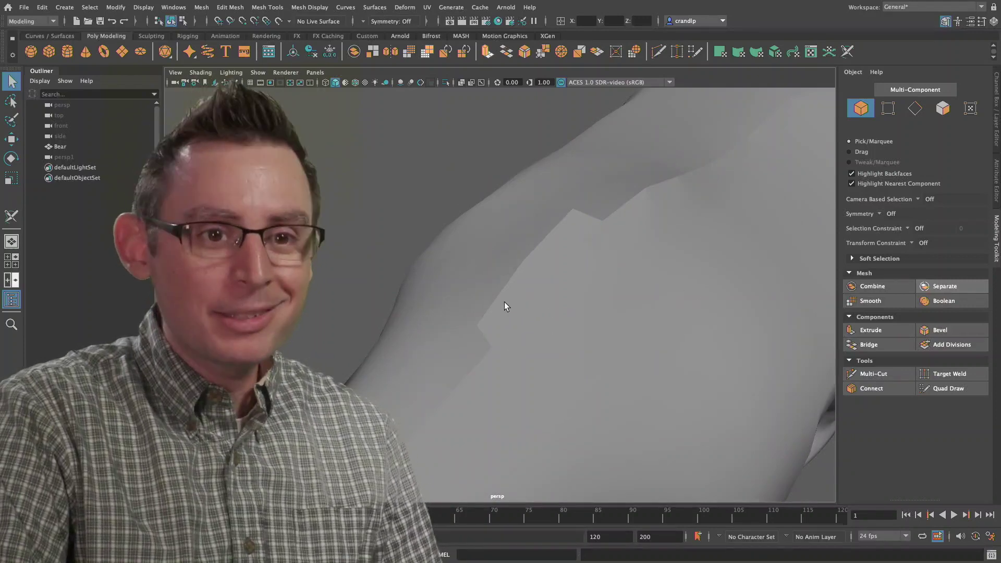
alt+drag(579, 292, 583, 271)
alt+middle_drag(583, 271, 660, 247)
alt+right_drag(660, 247, 605, 255)
alt+middle_drag(605, 255, 655, 244)
alt+right_drag(655, 245, 625, 243)
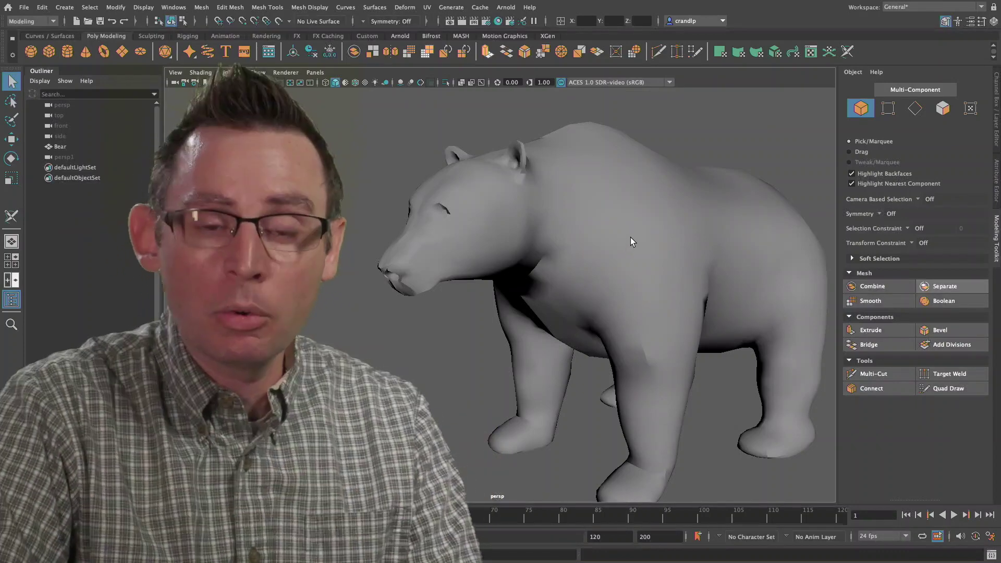
mouse_move(562, 210)
alt+mouse_down()
mouse_move(536, 208)
mouse_move(567, 214)
alt+mouse_up()
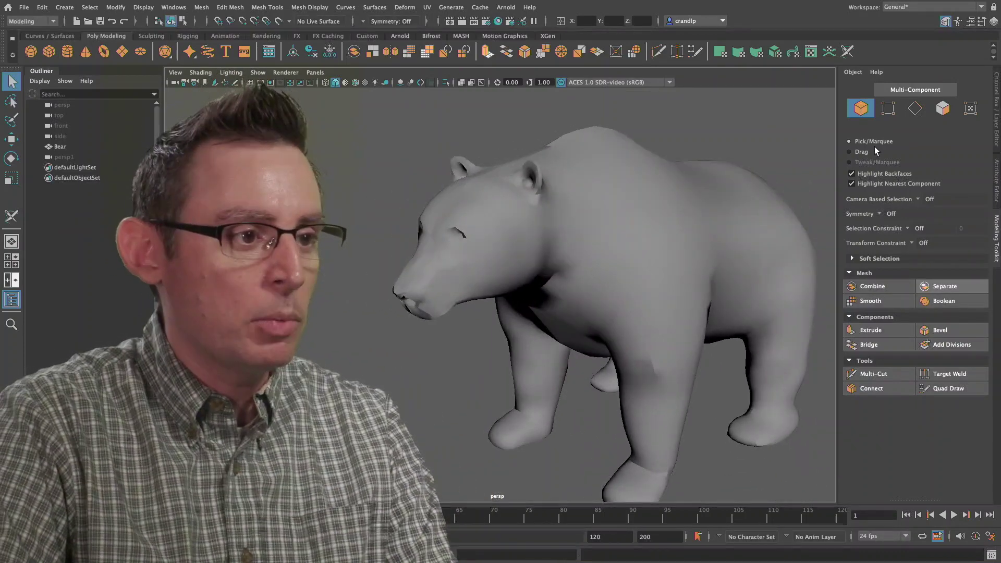
Step: Select all of the bear's faces and tear off the Mesh Display commands as a floating window
click(943, 109)
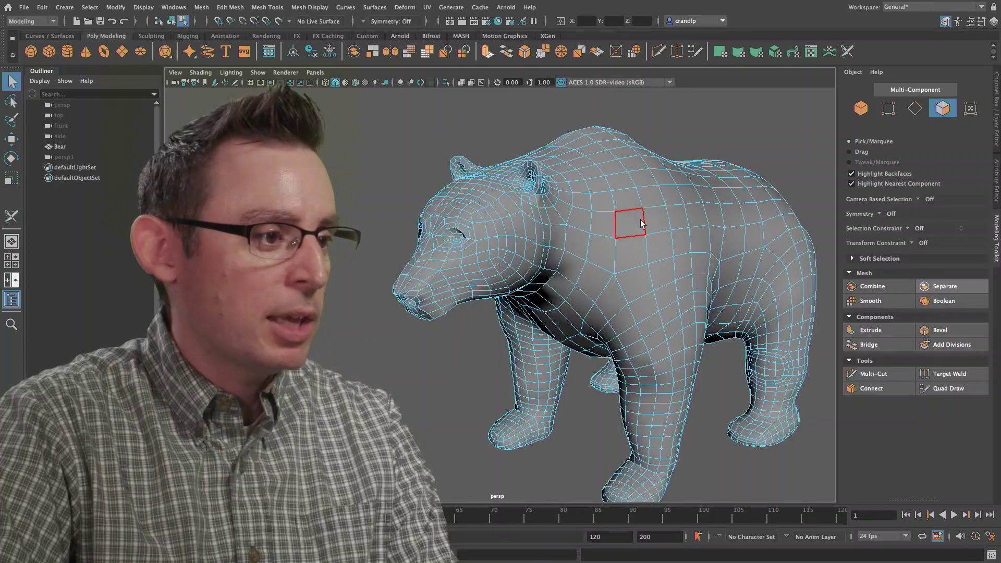
click(634, 218)
alt+drag(633, 218, 648, 205)
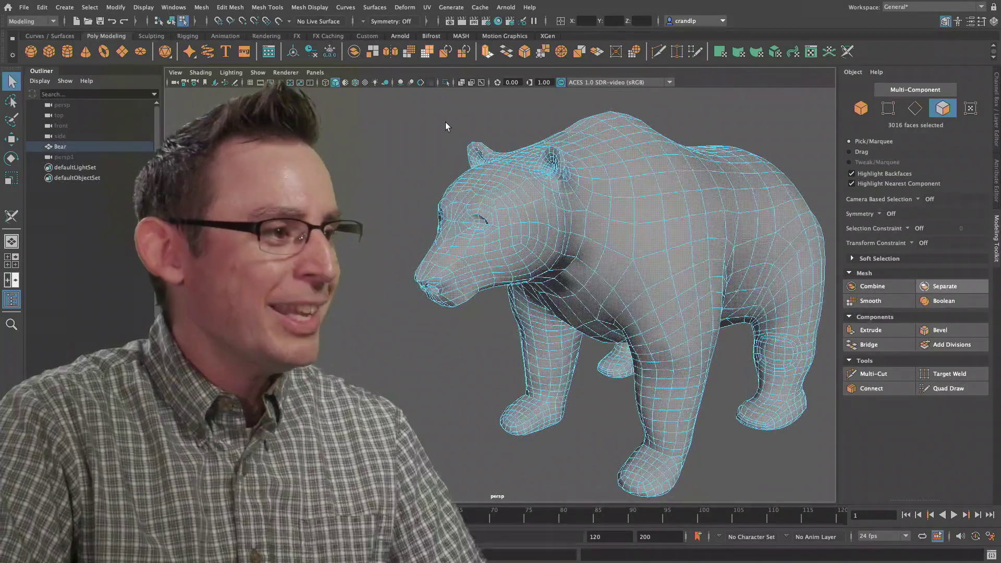
click(322, 8)
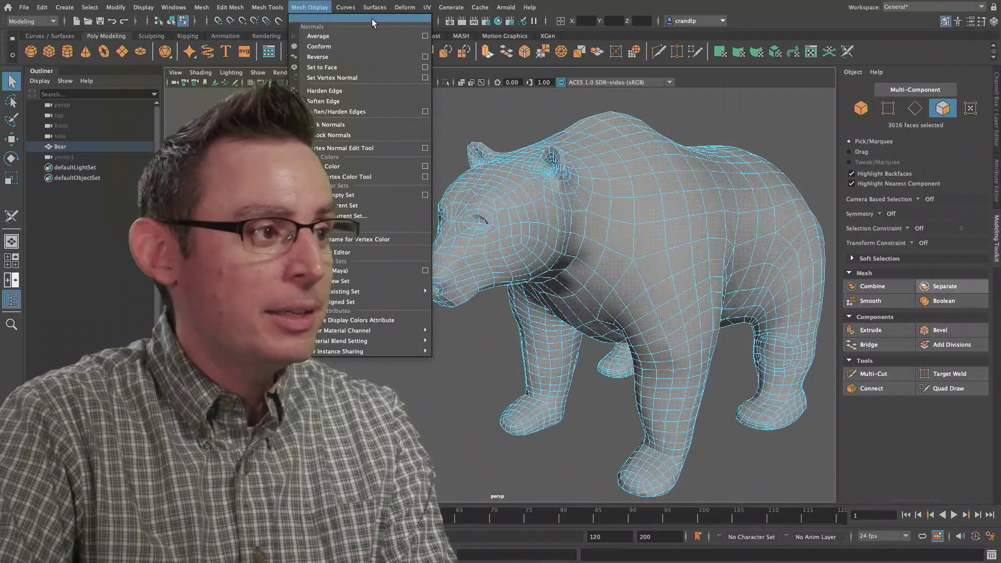
click(370, 20)
drag(368, 12, 875, 116)
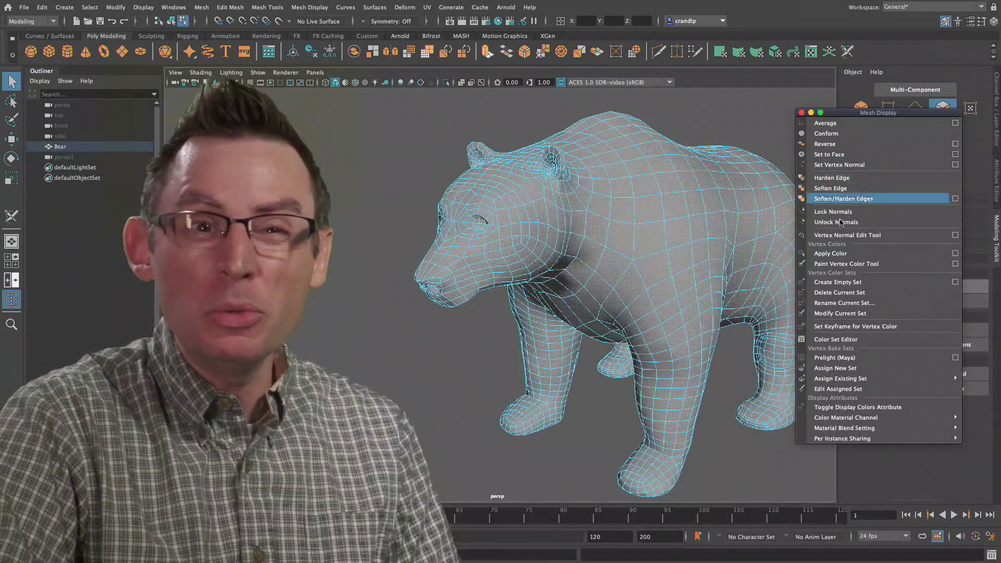
Step: Clear the face selection, return to object mode, and examine the shading on the bear's cheek, jaw and neck
alt+middle_drag(387, 226, 441, 251)
alt+right_drag(441, 251, 684, 258)
alt+drag(684, 258, 504, 181)
click(314, 111)
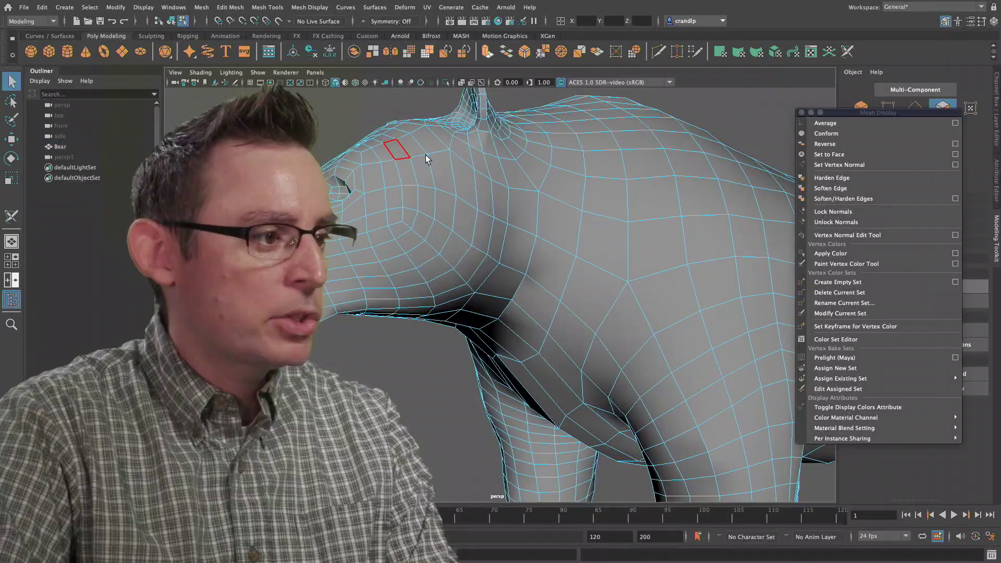
alt+middle_drag(425, 154, 518, 232)
alt+right_drag(519, 231, 611, 289)
drag(886, 112, 886, 128)
click(862, 108)
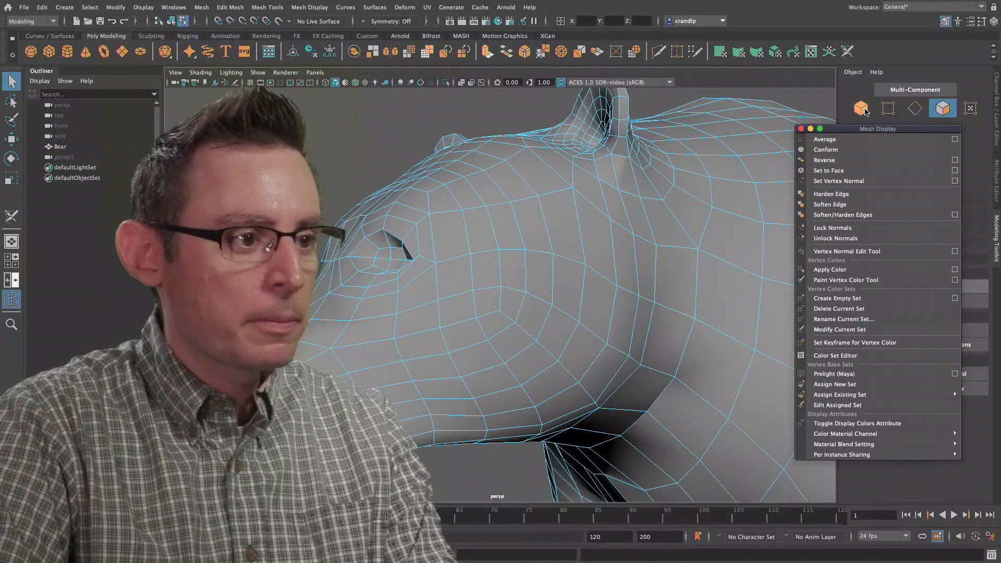
click(451, 115)
alt+drag(470, 261, 496, 224)
alt+middle_drag(496, 223, 492, 287)
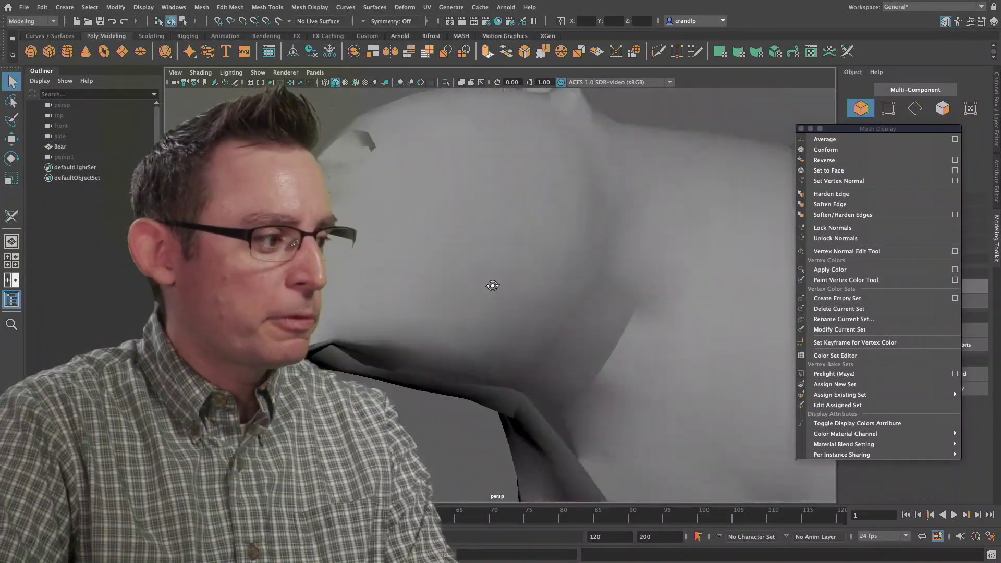
alt+drag(492, 286, 528, 291)
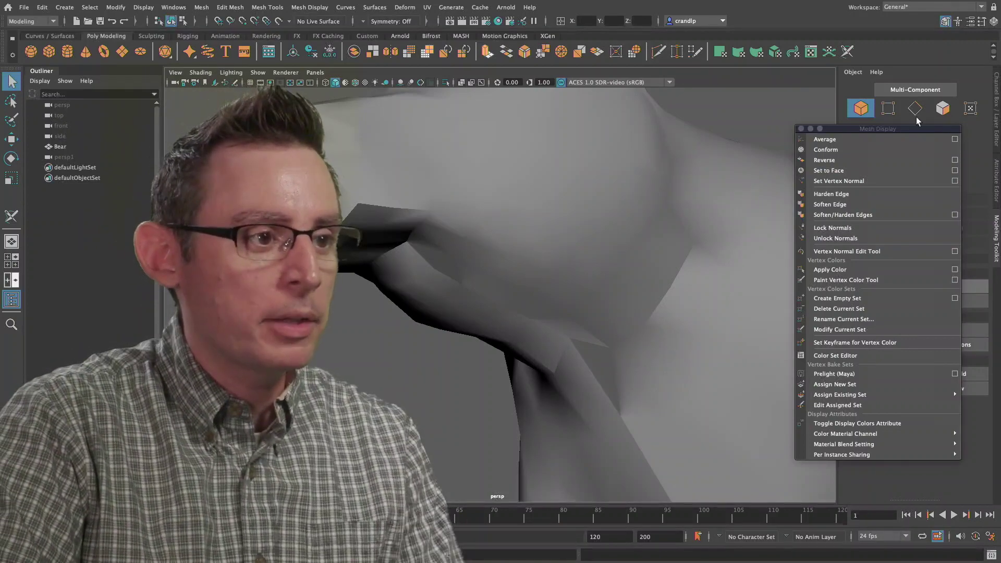
Step: Select all of the bear's faces, apply Set to Face to their normals, and clear the selection
click(938, 107)
click(629, 214)
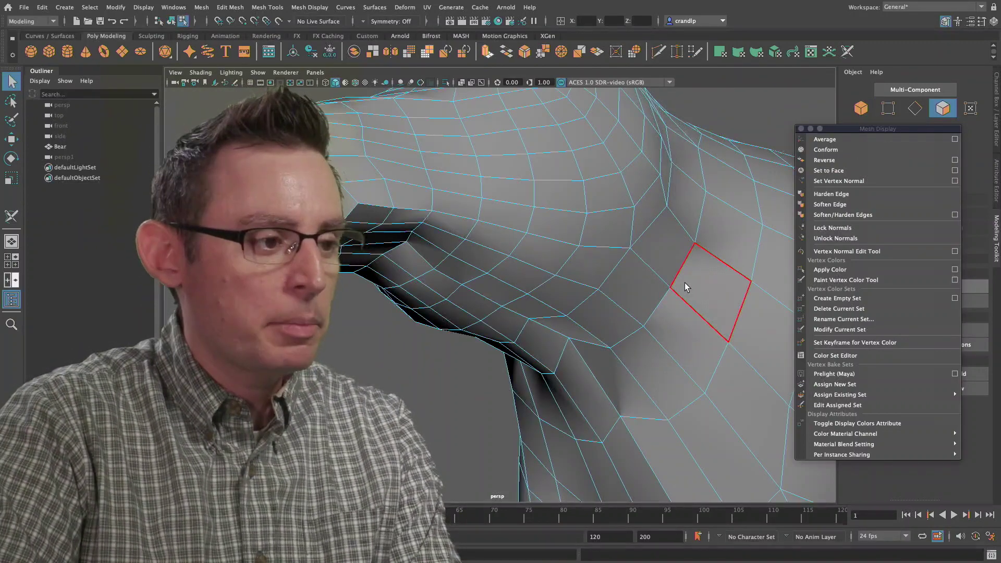
double_click(686, 284)
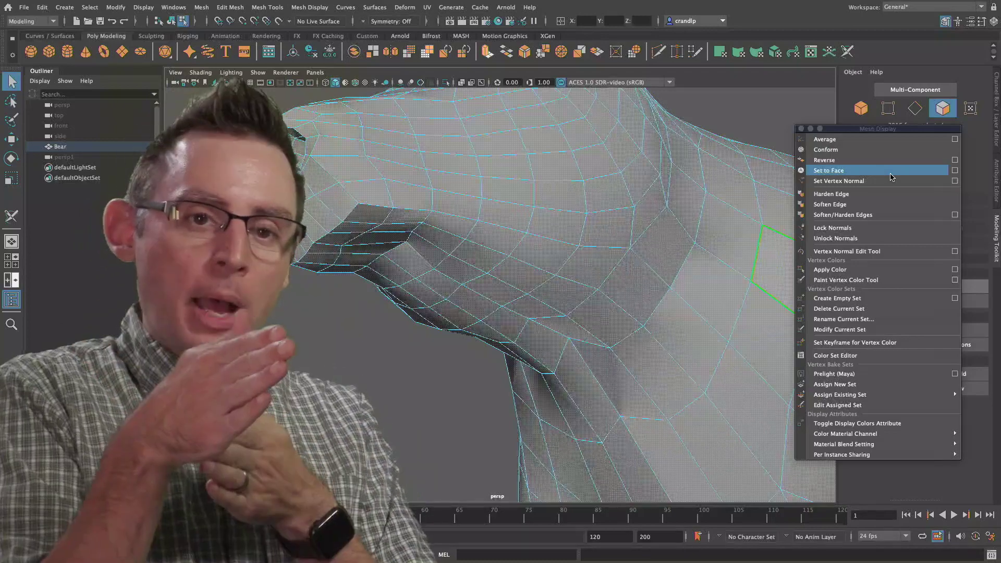
click(892, 177)
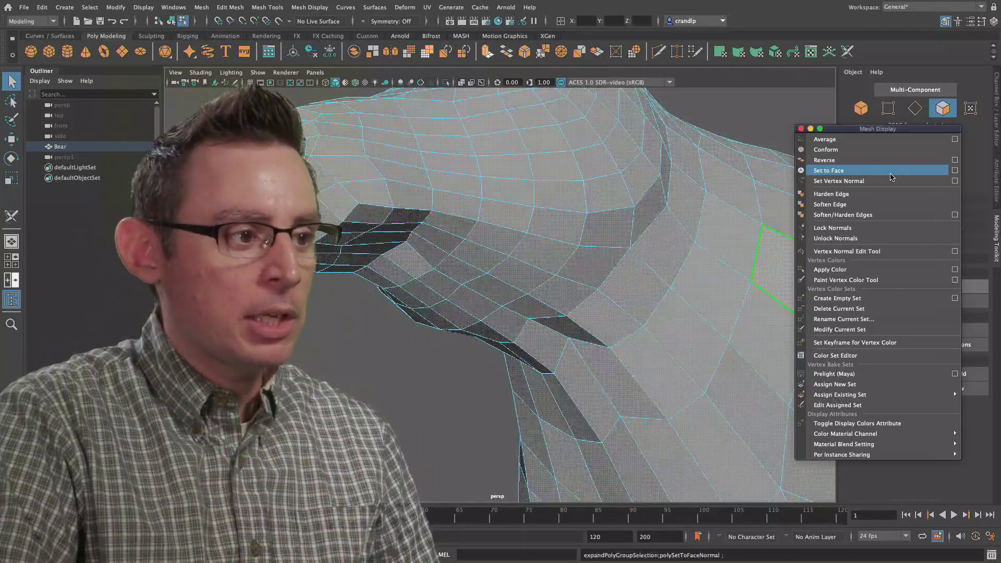
click(745, 121)
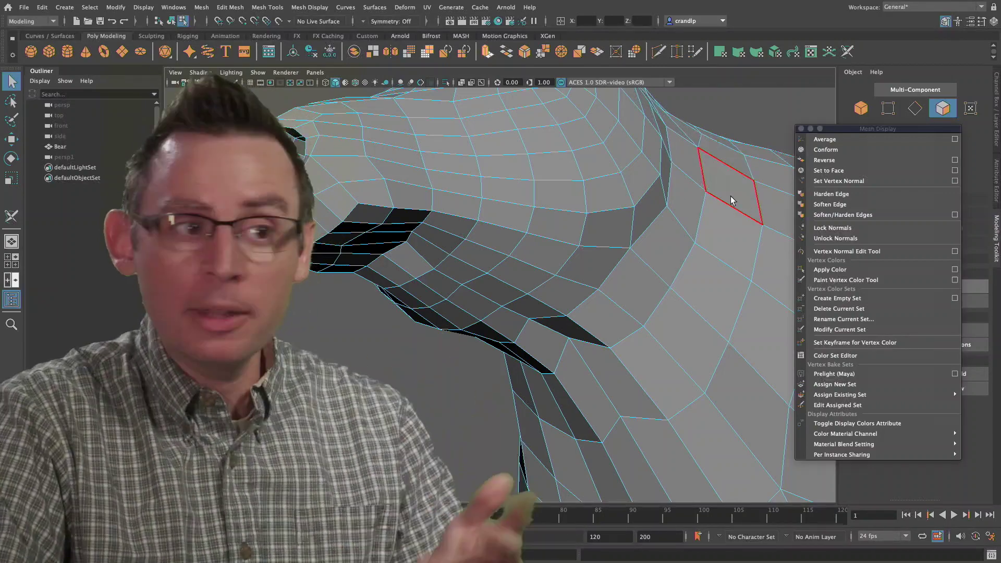
Step: Select all of the bear's faces, apply Soften Edge to the whole mesh, and return to object mode with nothing selected
double_click(590, 198)
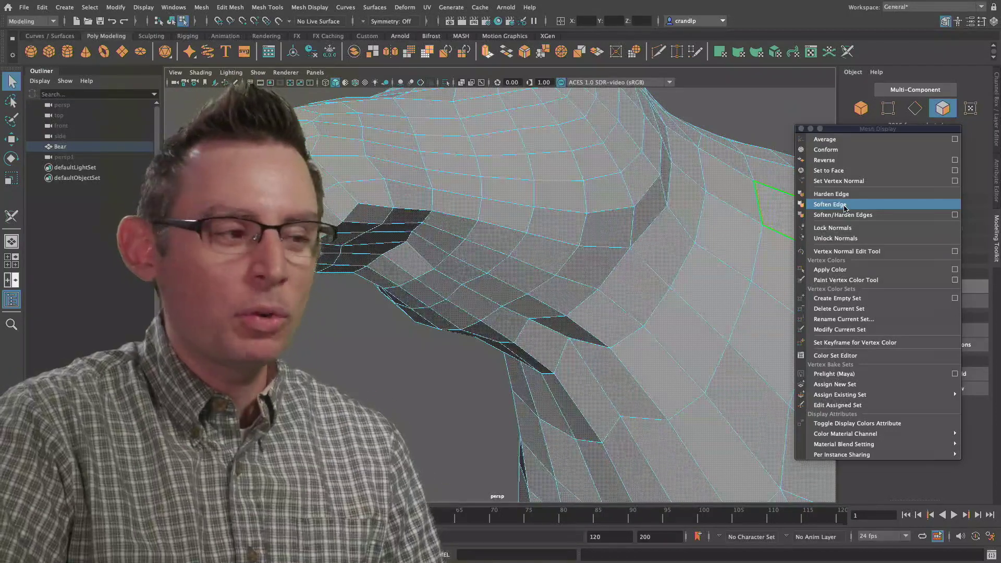
click(845, 208)
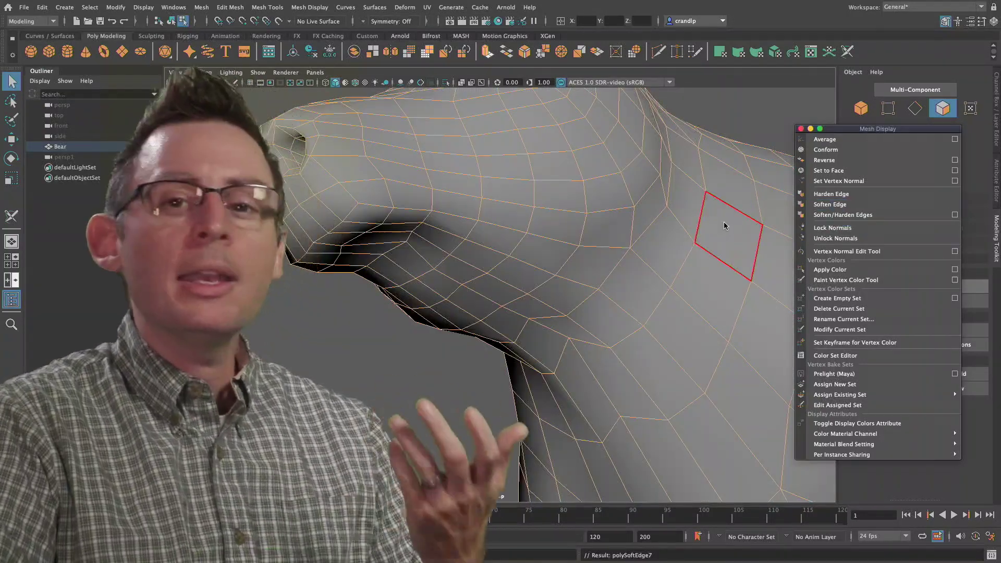
click(861, 108)
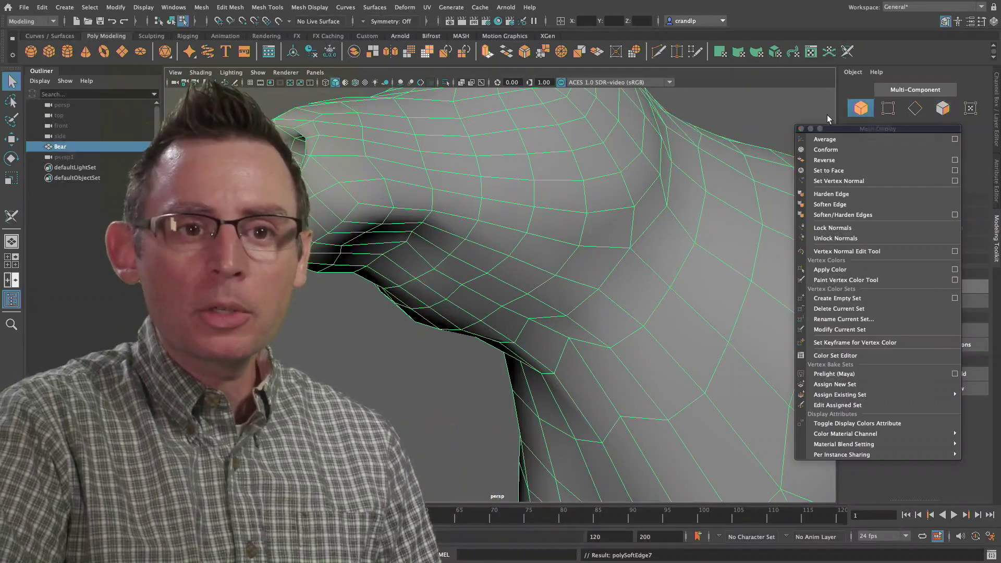
click(744, 114)
Step: Examine the softened shading across the bear's neck, underside, head and eye area
alt+drag(667, 203, 630, 245)
alt+middle_drag(631, 245, 637, 262)
alt+drag(637, 262, 488, 169)
alt+drag(588, 405, 446, 279)
alt+drag(401, 287, 599, 221)
alt+right_drag(600, 222, 684, 217)
alt+middle_drag(683, 217, 626, 223)
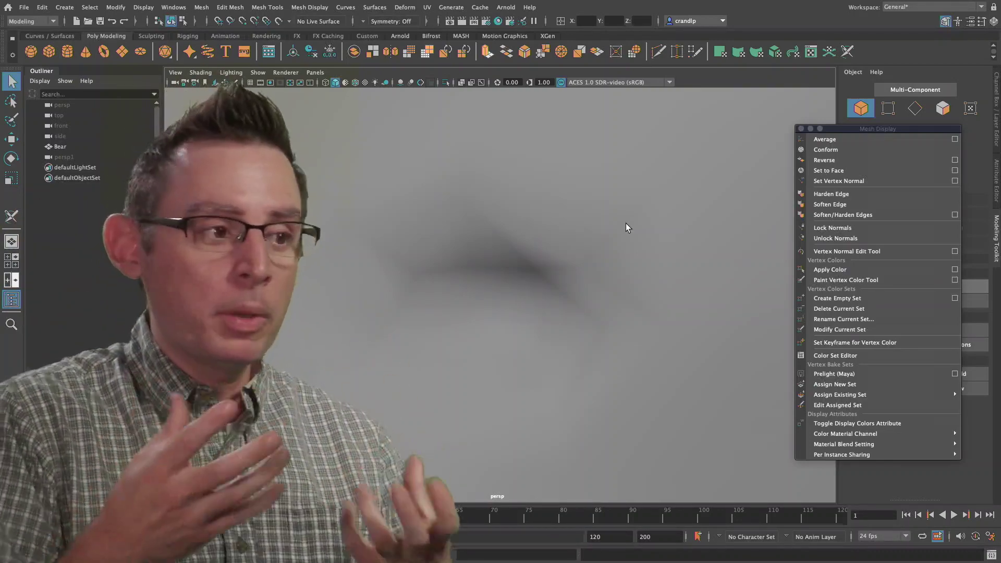
alt+right_drag(627, 221, 483, 245)
alt+drag(483, 245, 545, 255)
alt+middle_drag(545, 254, 481, 235)
alt+right_drag(480, 235, 561, 206)
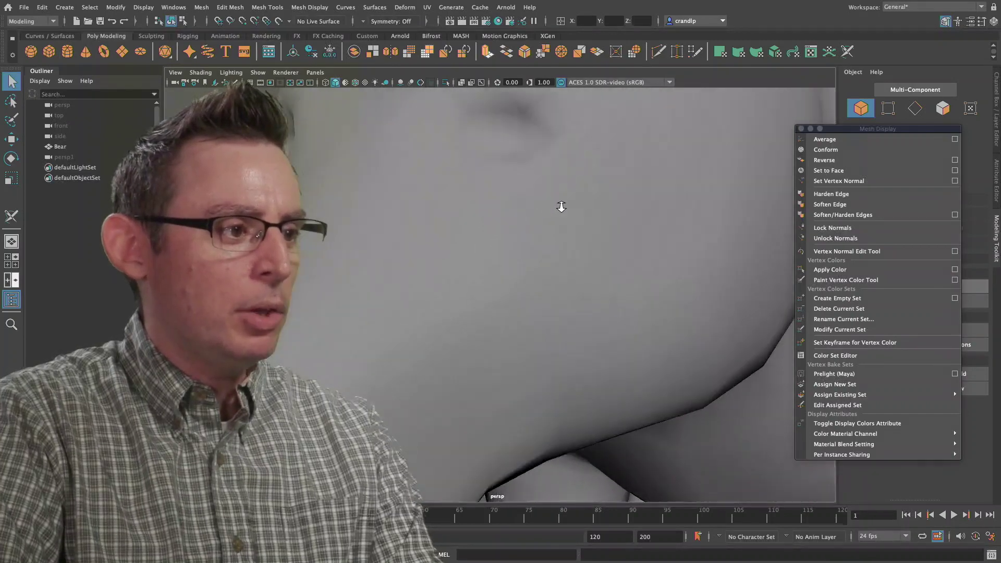
alt+middle_drag(554, 196, 564, 218)
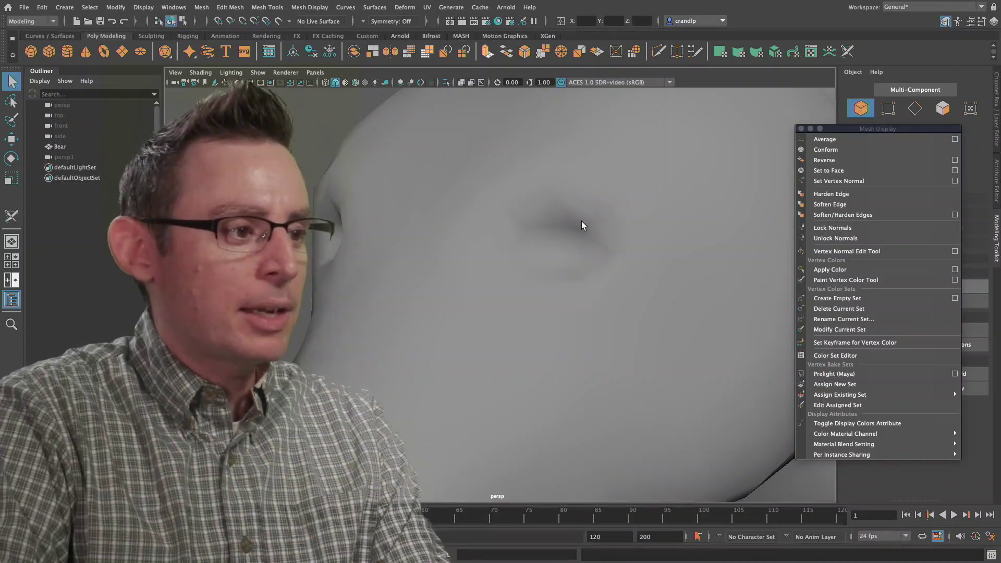
Step: Apply Harden Edge to the 8-edge loop surrounding the bear's eye, and return to object mode with nothing selected
click(581, 221)
scroll(554, 185, up, 5)
alt+middle_drag(554, 186, 551, 240)
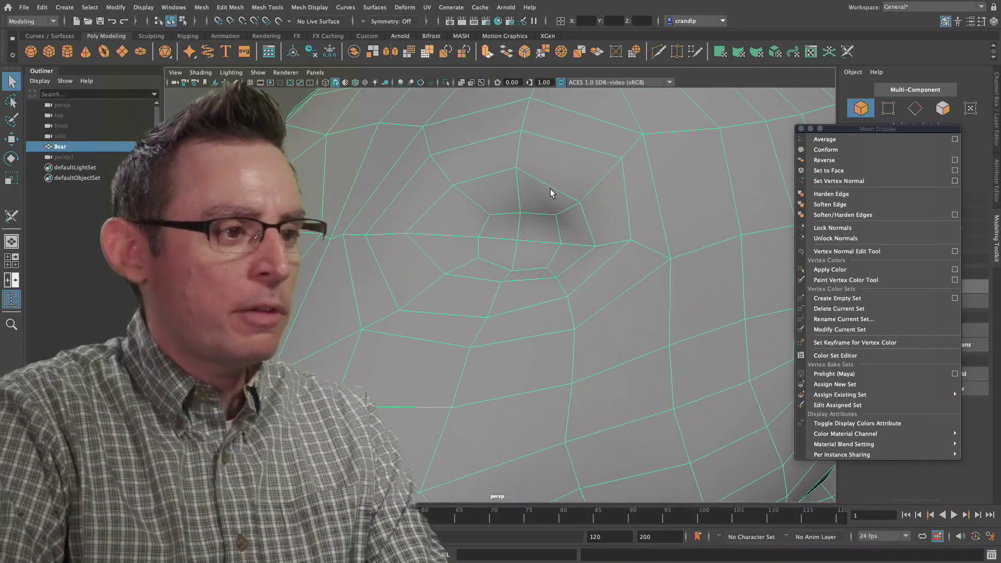
click(917, 111)
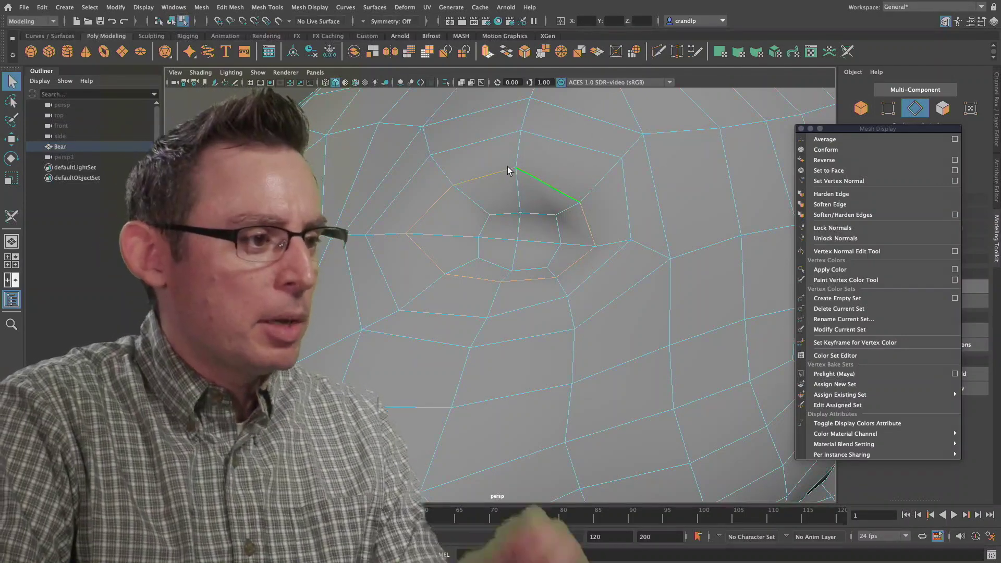
double_click(486, 142)
alt+right_drag(486, 142, 519, 243)
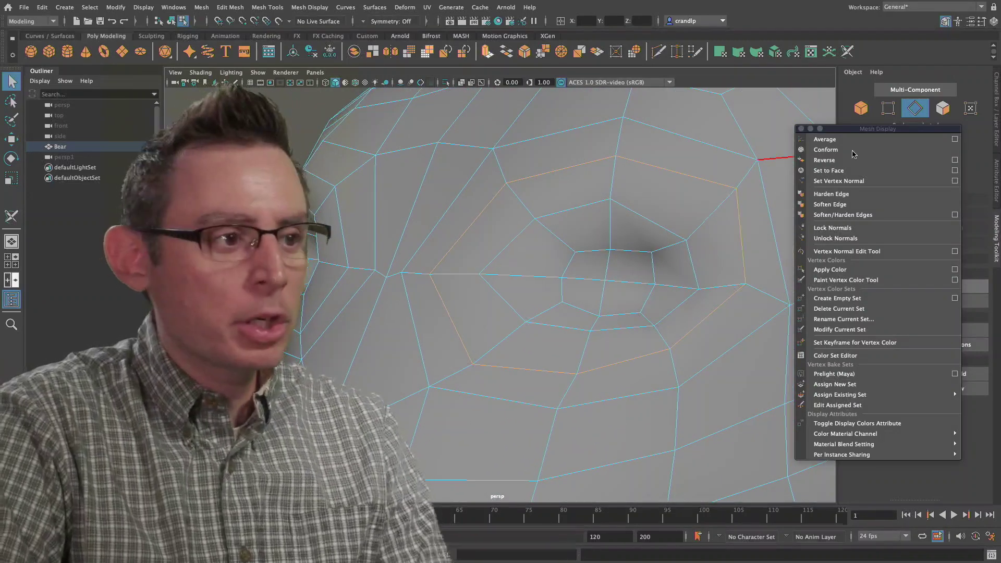
drag(871, 131, 878, 135)
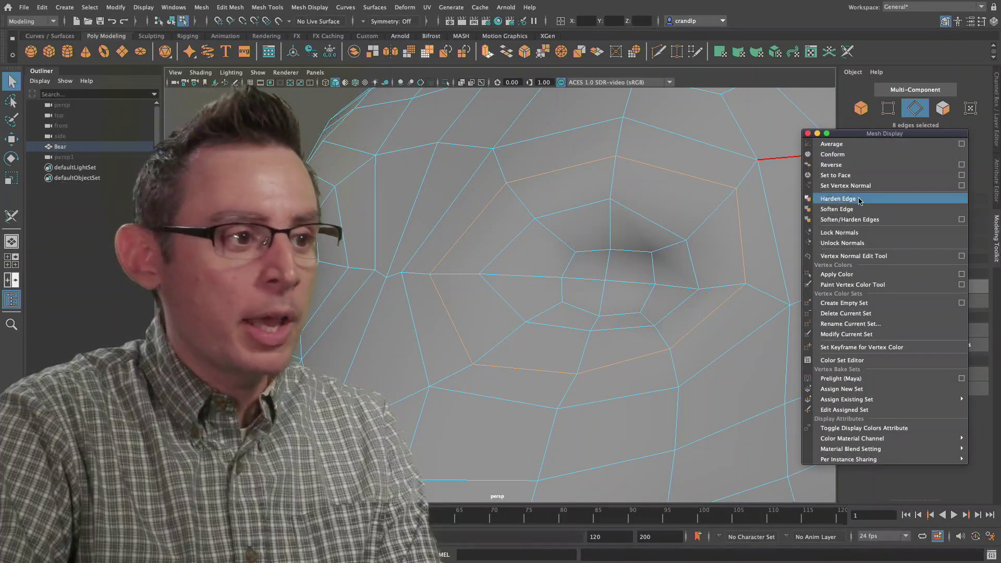
click(733, 136)
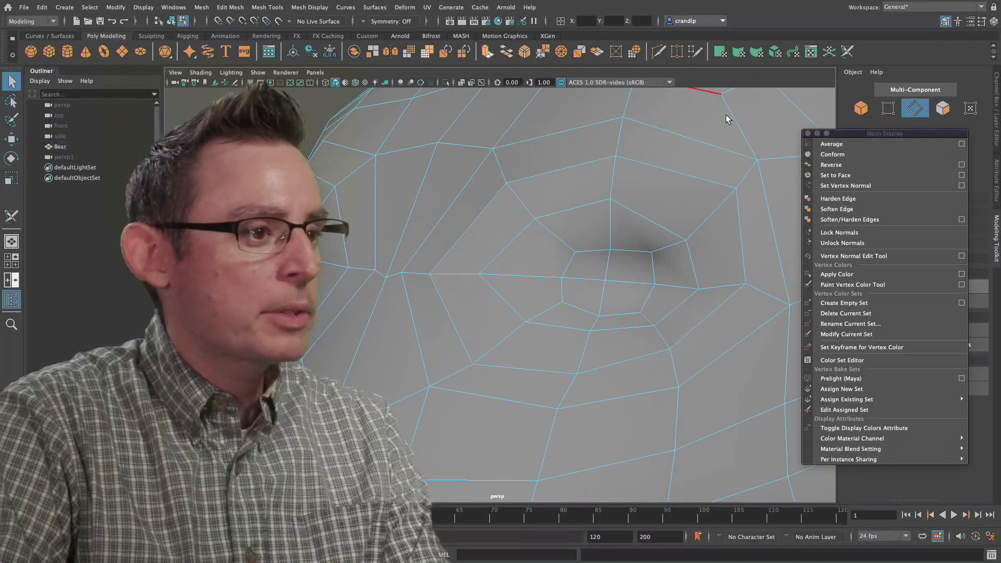
click(861, 108)
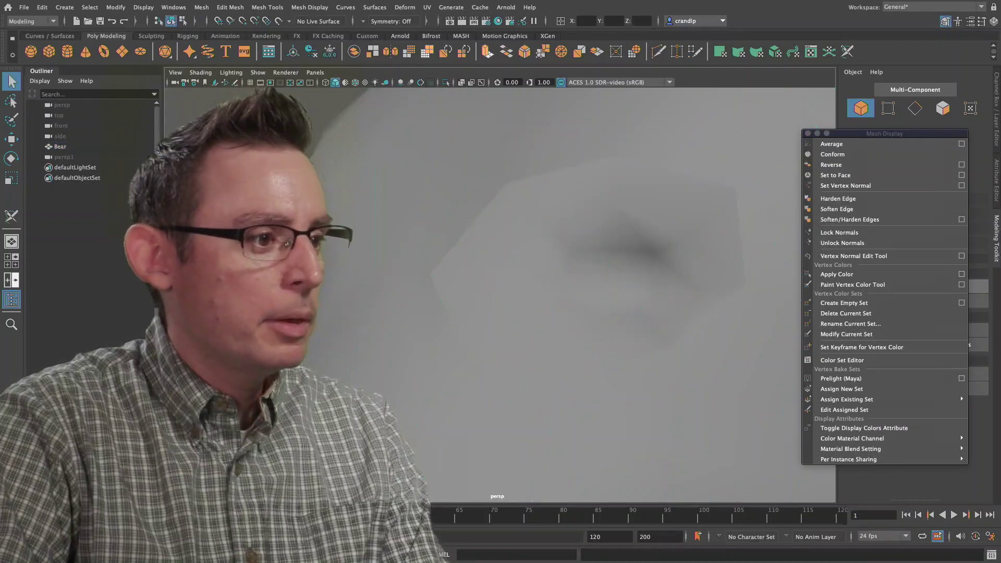
Step: Apply Harden Edge to the inner 8-edge loop at the rim of the bear's eye socket, and return to object mode with nothing selected
key(3)
alt+drag(422, 161, 420, 161)
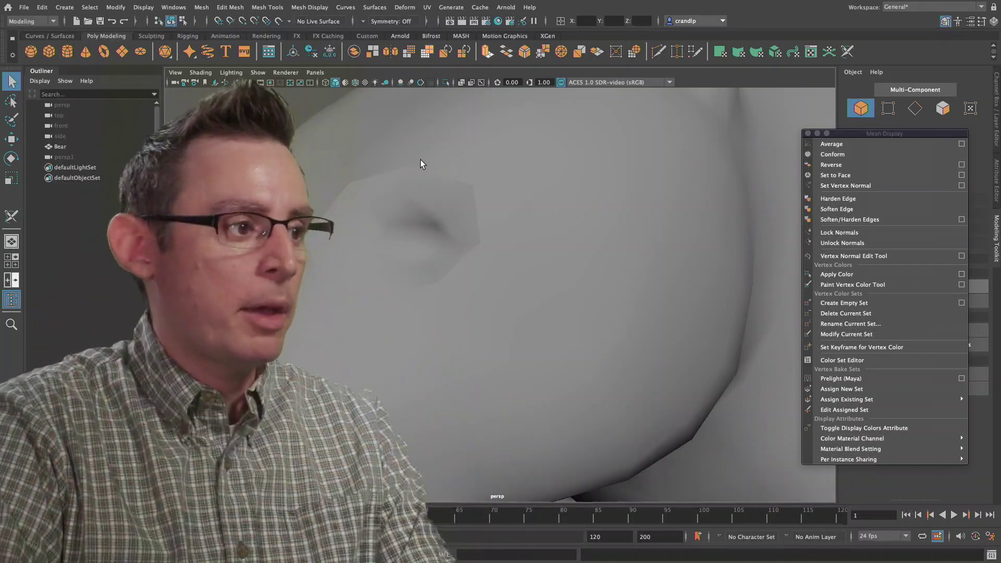
alt+right_drag(425, 217, 485, 222)
click(458, 213)
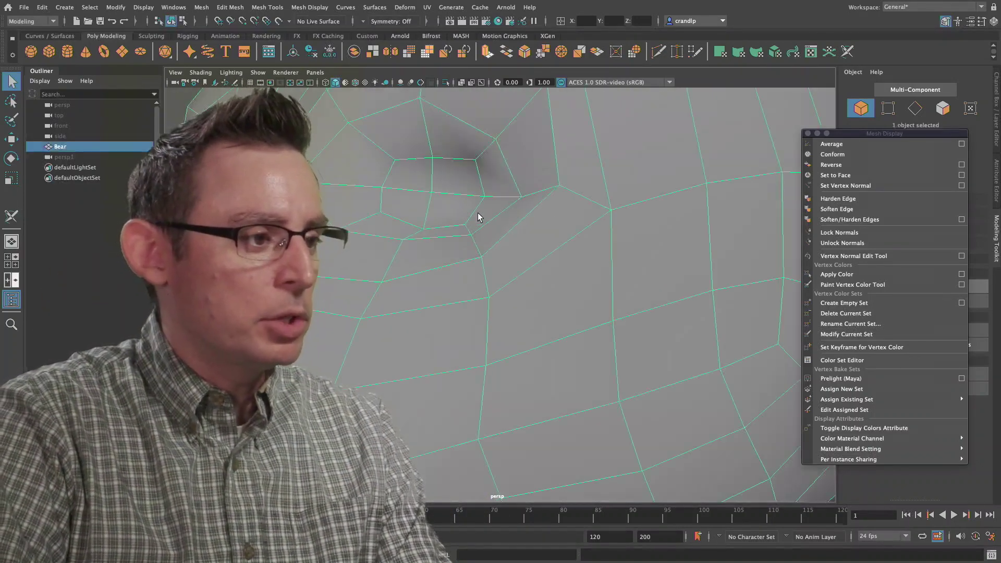
click(913, 109)
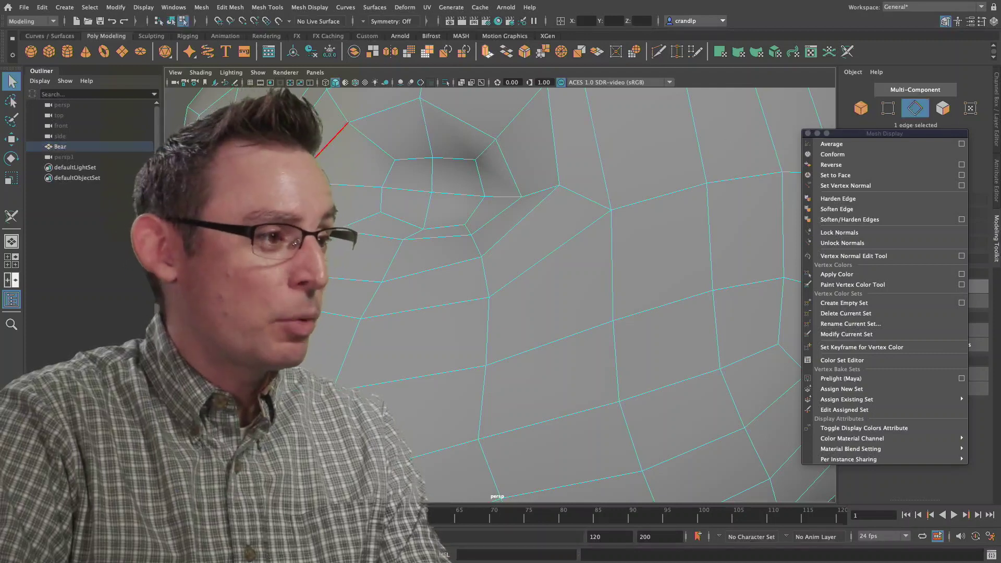
double_click(334, 136)
alt+middle_drag(334, 135, 369, 163)
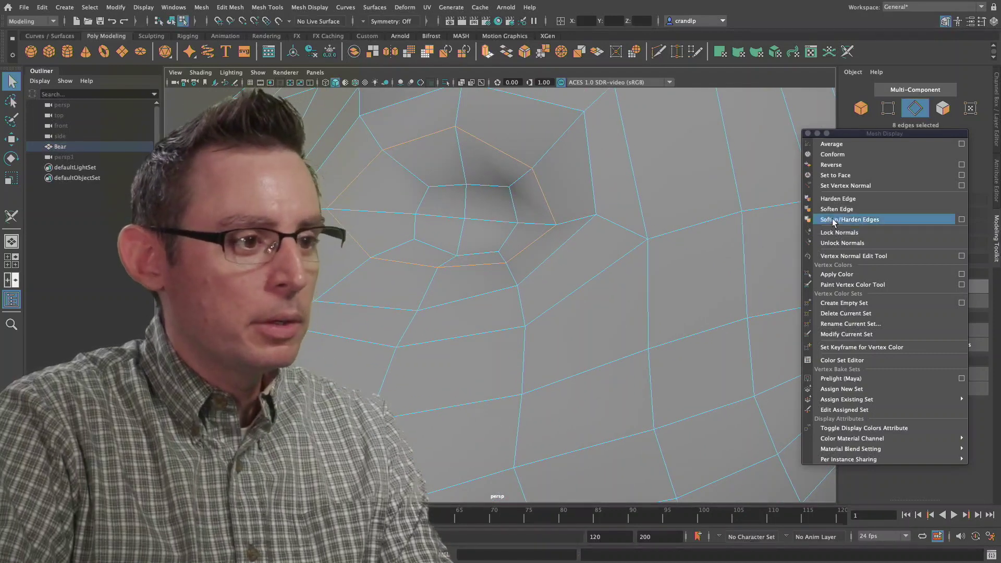
click(838, 199)
alt+middle_drag(520, 166, 535, 184)
click(864, 107)
click(266, 143)
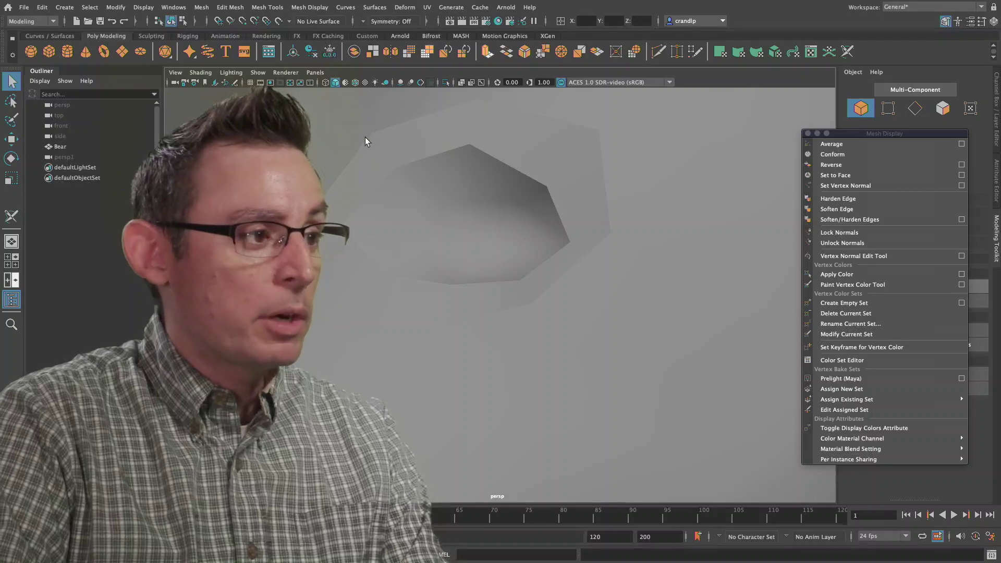
Step: Apply Soften Edge to the outer 8-edge loop around the bear's eye, return to object mode, and check the shading of the head
click(914, 109)
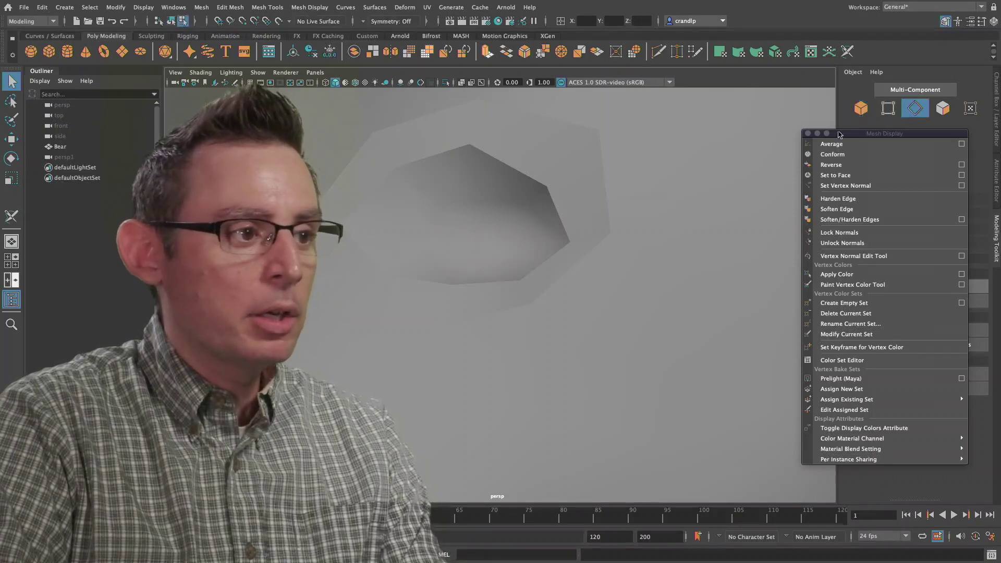
double_click(602, 160)
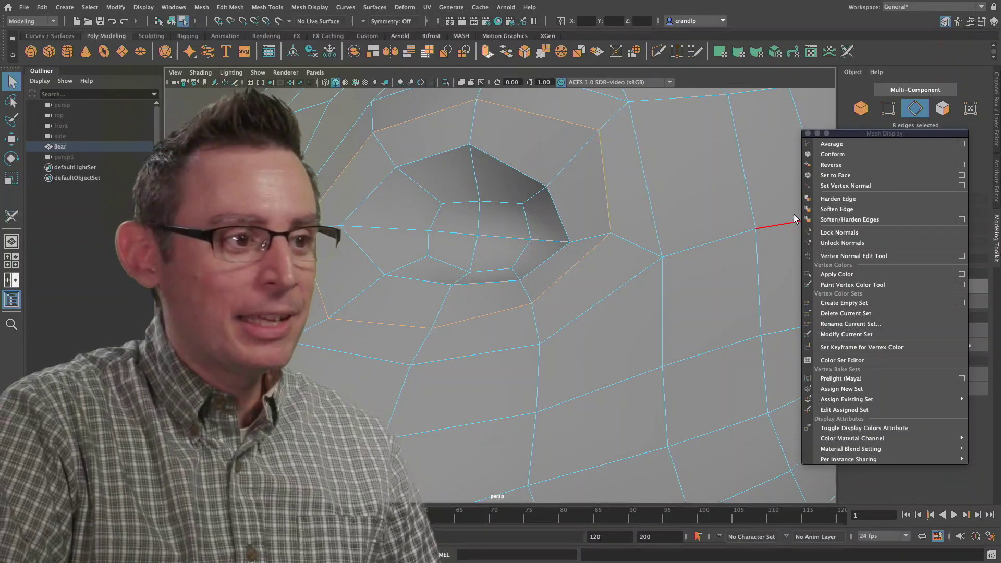
click(841, 214)
click(714, 172)
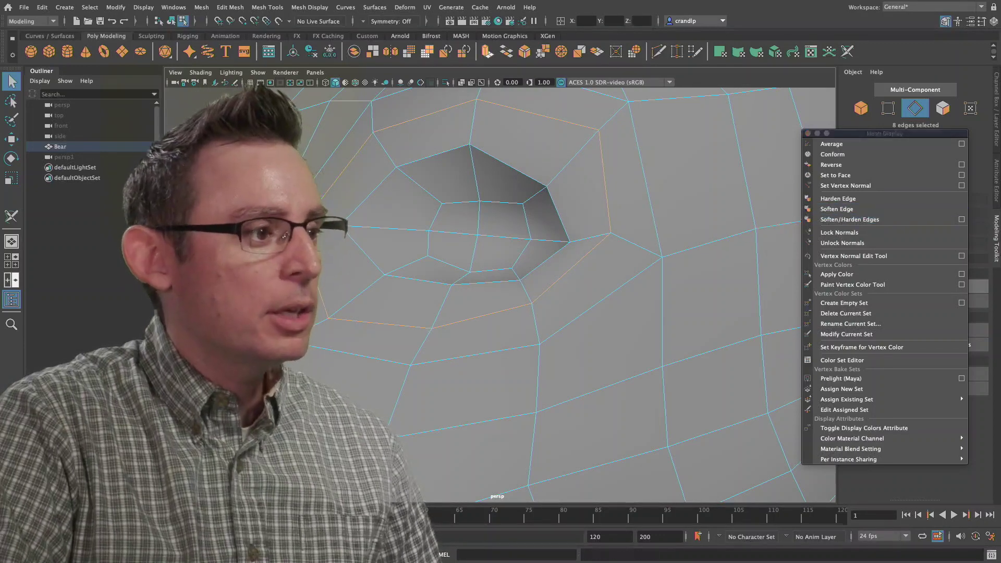
click(861, 108)
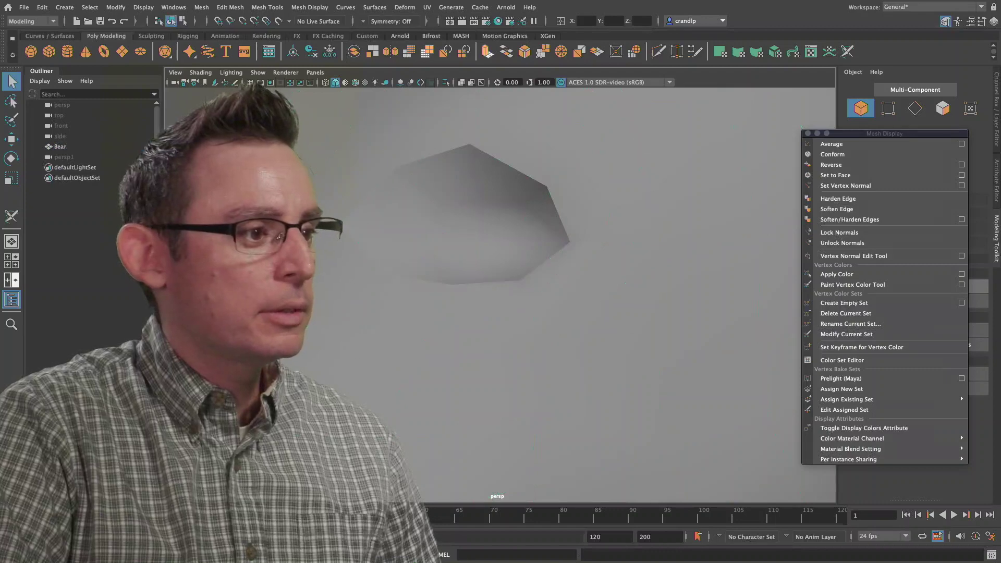
alt+right_drag(642, 223, 498, 235)
alt+drag(499, 235, 566, 252)
alt+right_drag(565, 252, 638, 239)
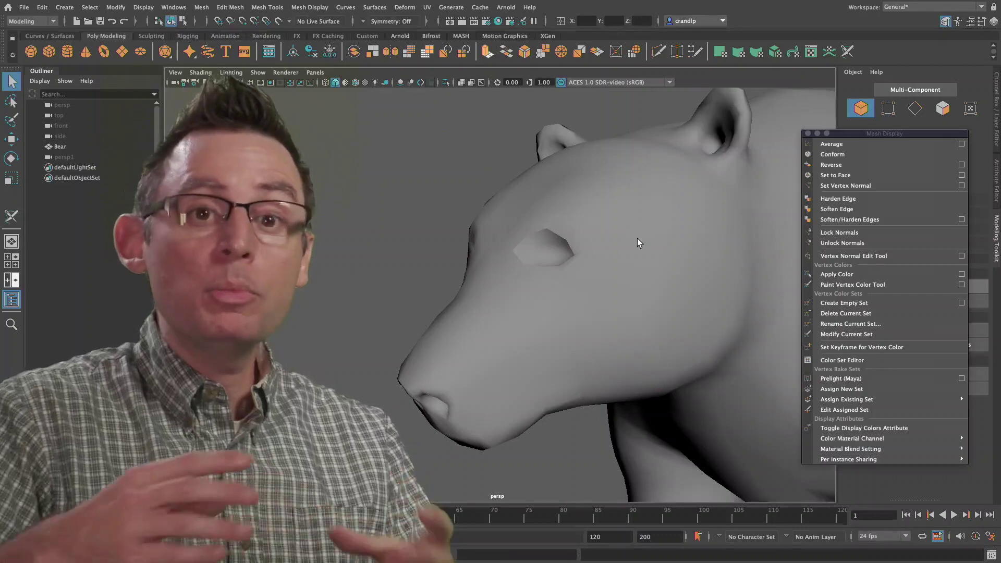